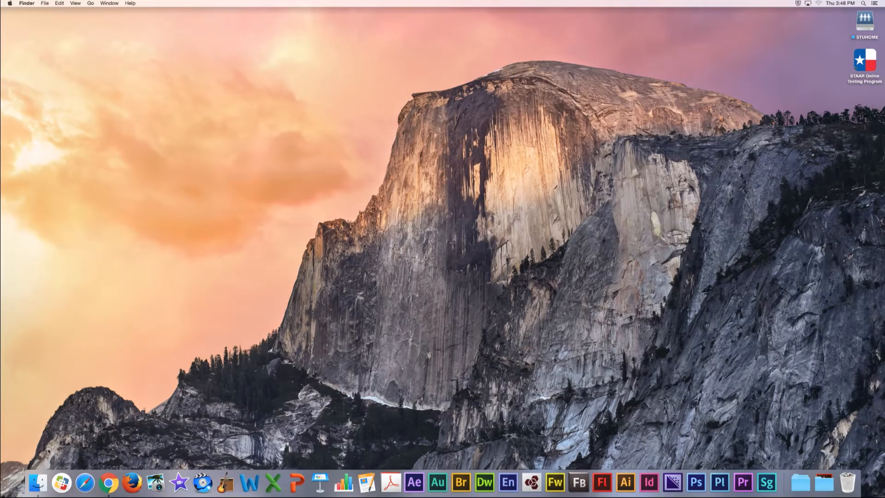
Show the Documents folder in a new Finder window and move the window up and left.
click(38, 482)
click(44, 4)
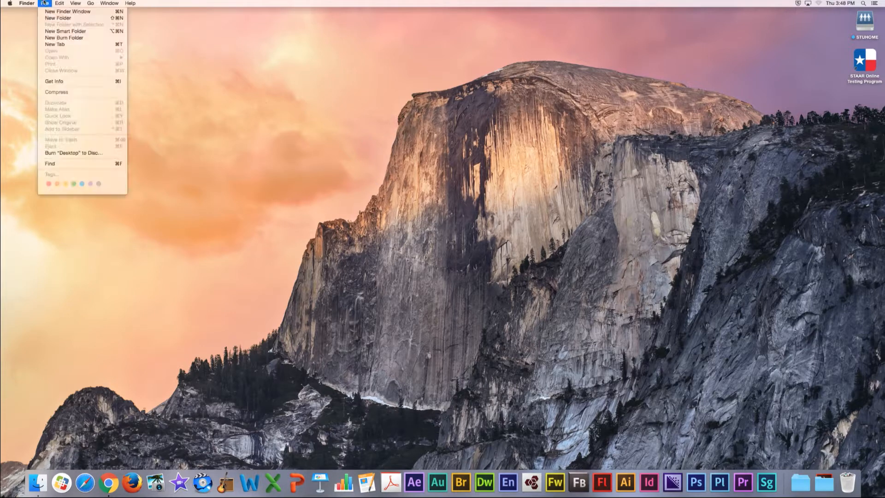
click(66, 15)
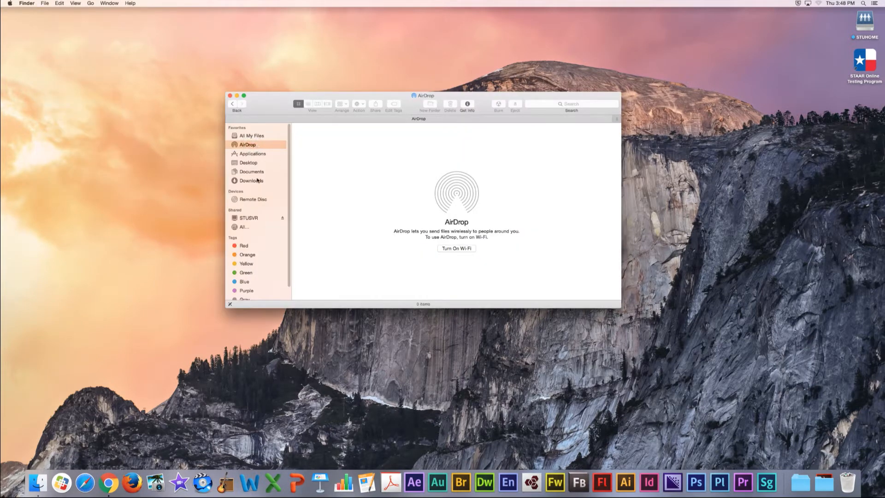
click(251, 171)
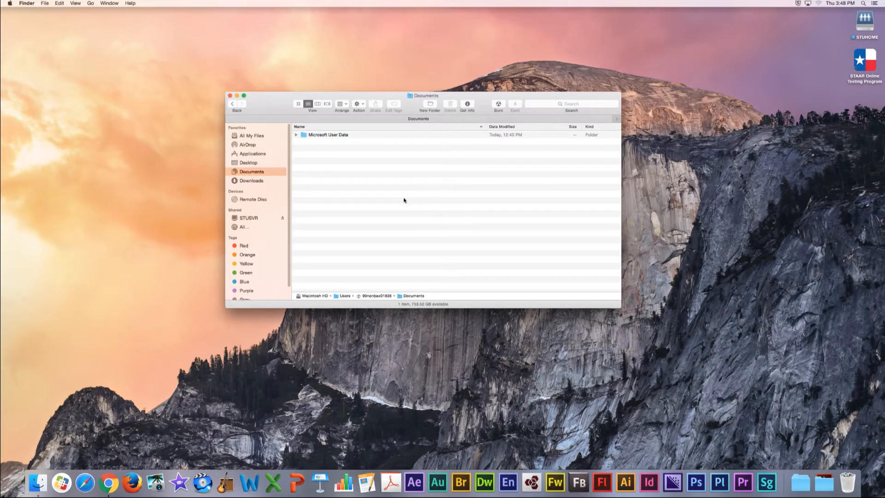
drag(415, 96, 339, 87)
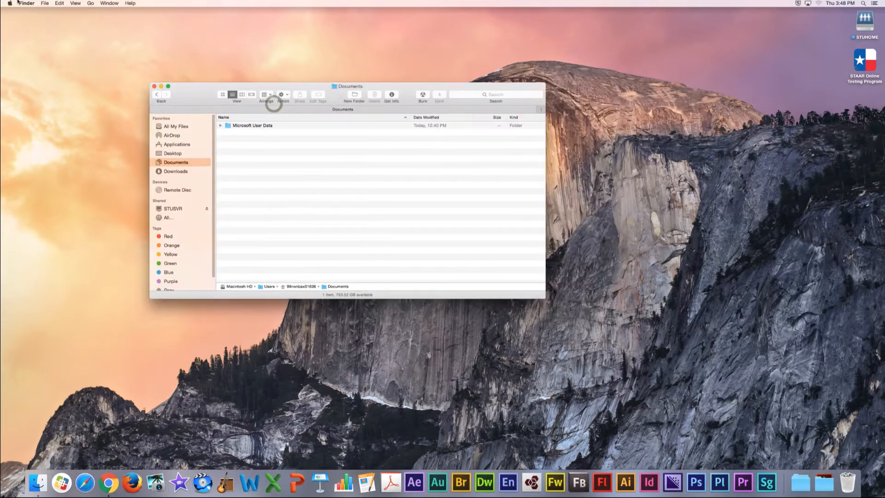
Bring up Finder Preferences on the General settings.
click(27, 3)
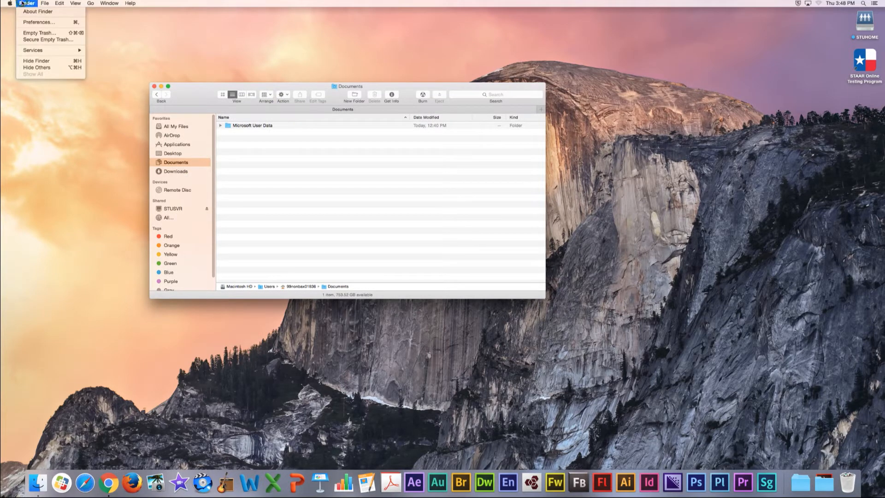
click(32, 23)
Set new Finder windows to show the personal folder on STUSVR > STUHOME, then view the Tags list.
drag(179, 38, 657, 76)
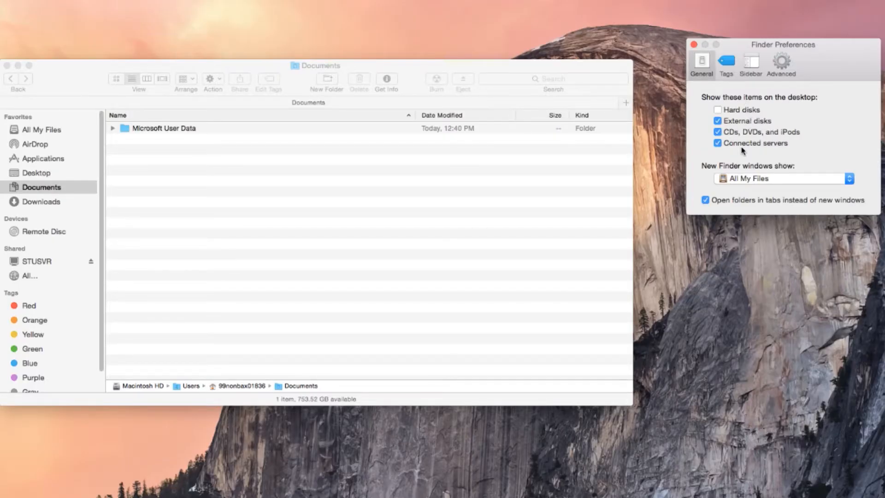
click(849, 179)
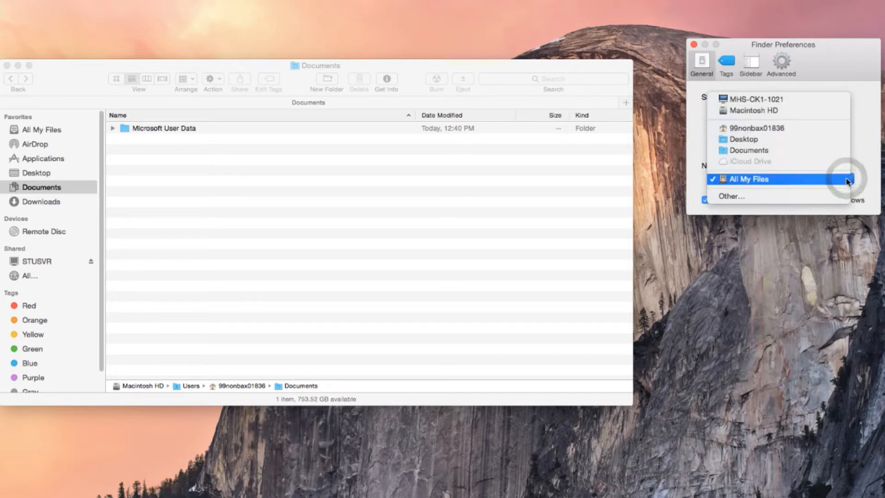
key(Escape)
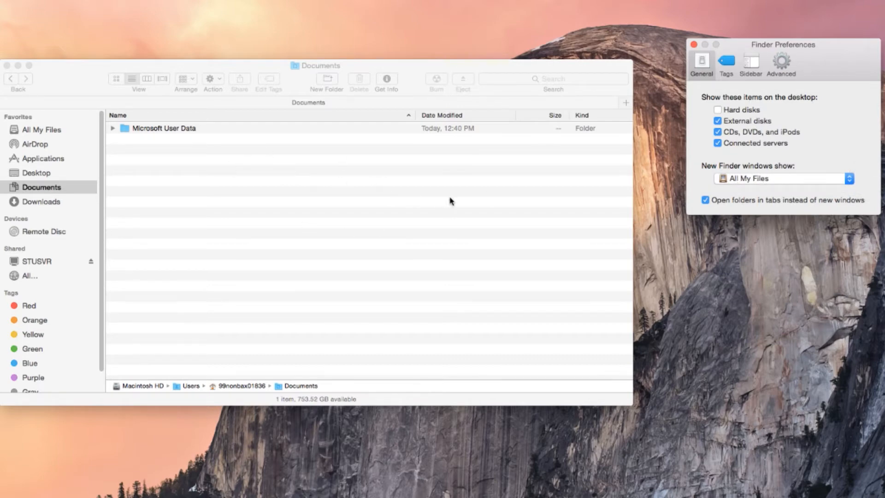
click(850, 180)
click(836, 191)
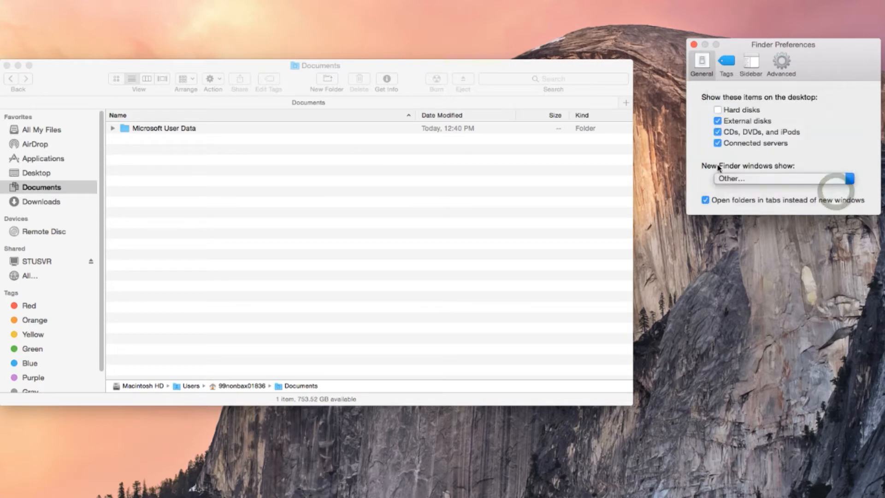
click(618, 194)
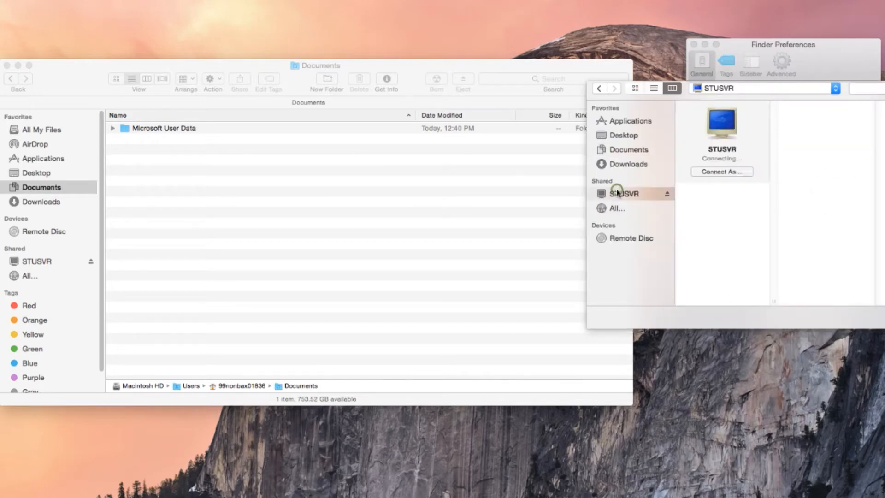
click(703, 187)
click(809, 106)
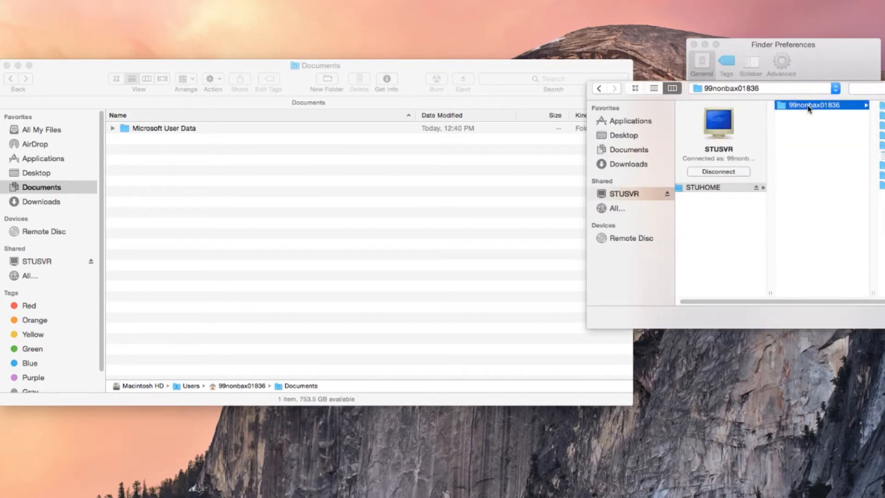
key(Return)
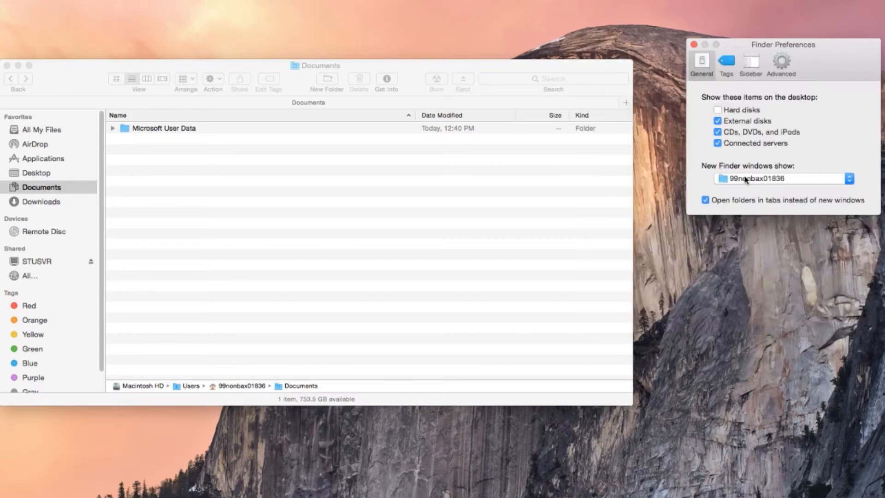
click(726, 64)
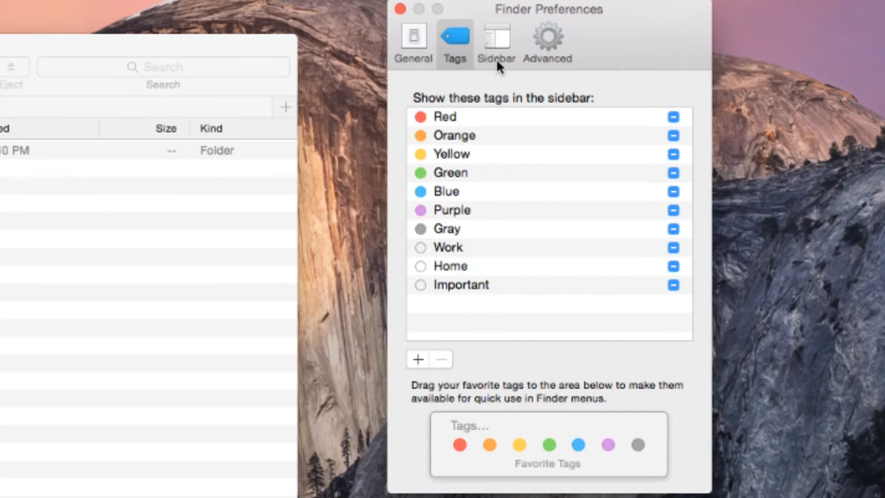
Show the Sidebar settings and remove AirDrop from the sidebar.
click(495, 44)
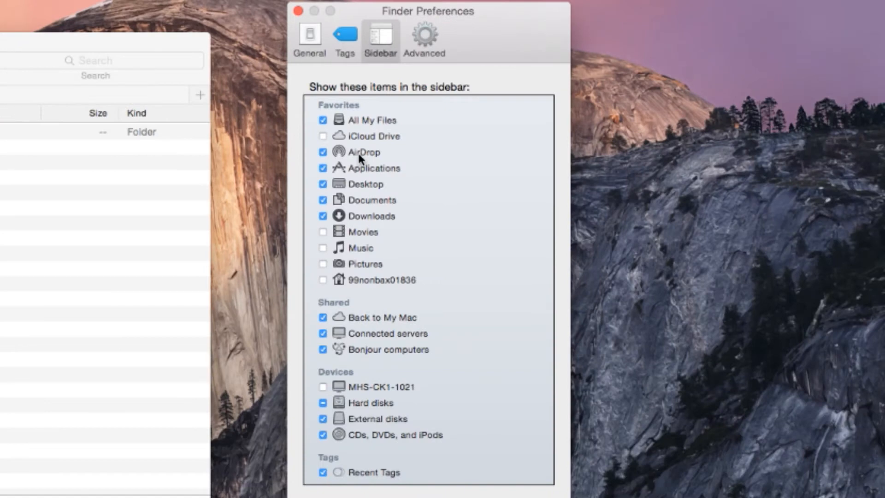
click(322, 151)
Remove Back to My Mac and Bonjour computers from the sidebar and include Hard disks.
click(322, 318)
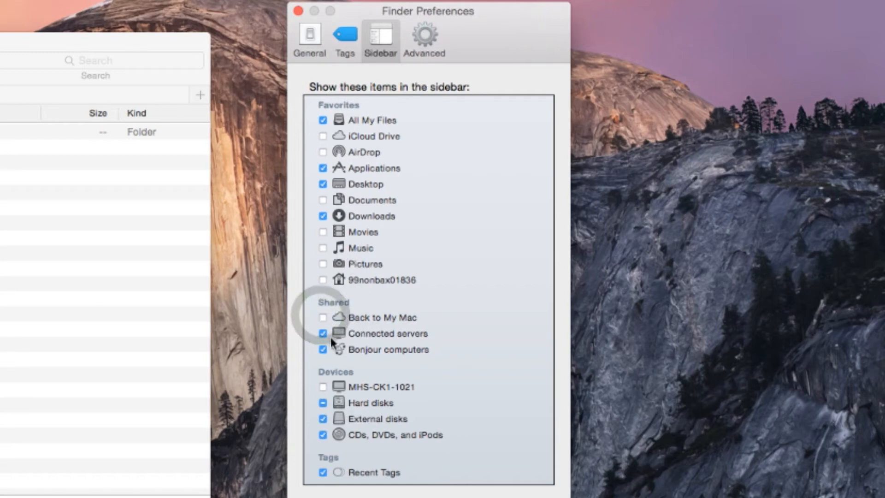
click(323, 349)
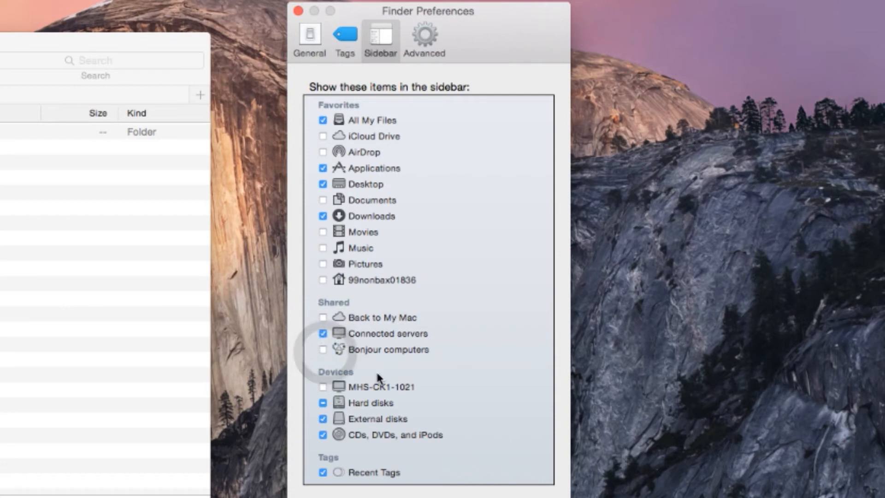
click(323, 402)
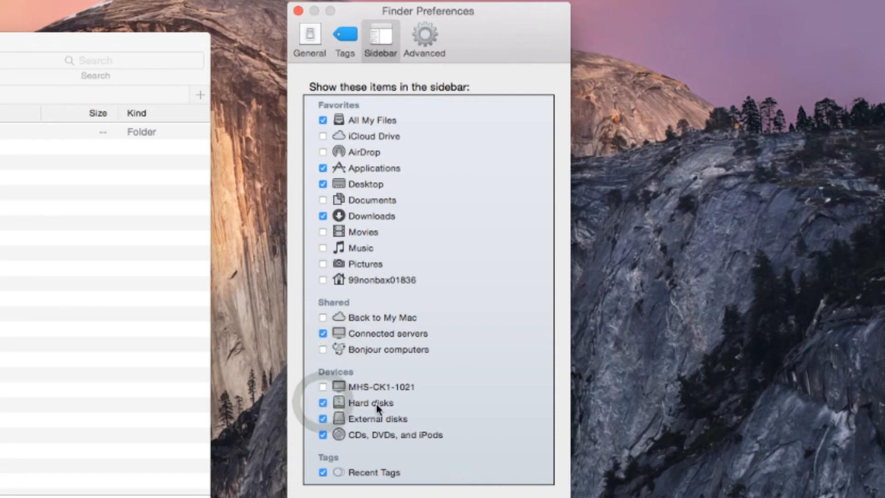
click(427, 45)
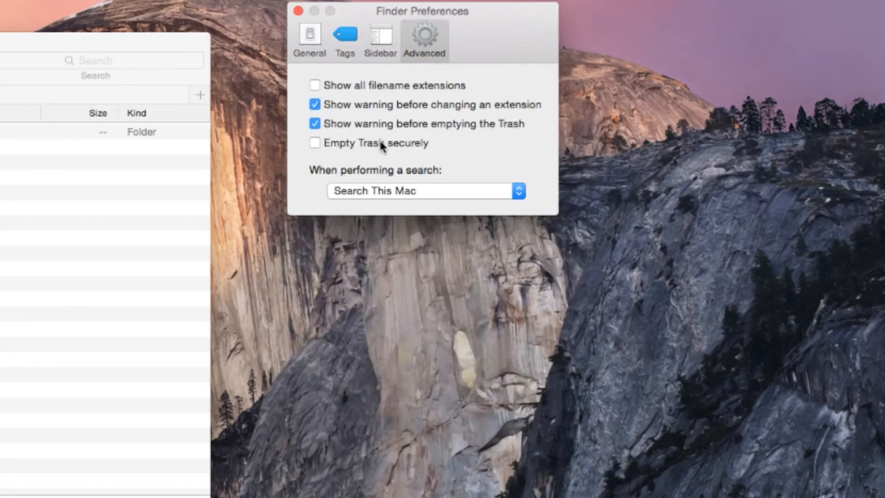
Return to the Sidebar settings and close Finder Preferences.
click(379, 32)
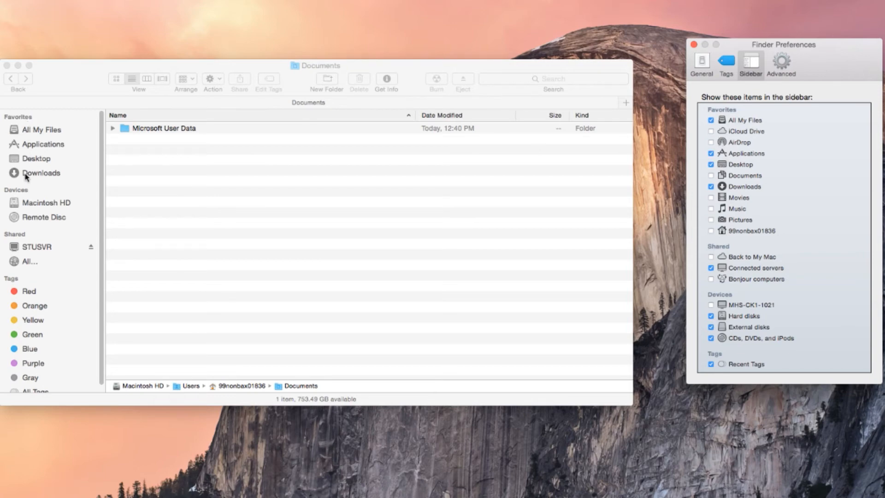
key(super+w)
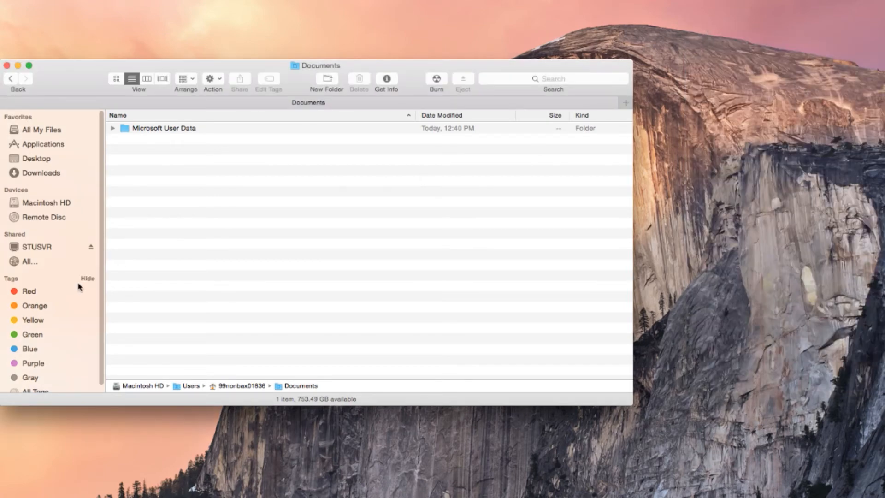
Drag the personal folder from STUSVR > STUHOME into the sidebar Favorites, then close the window.
click(36, 247)
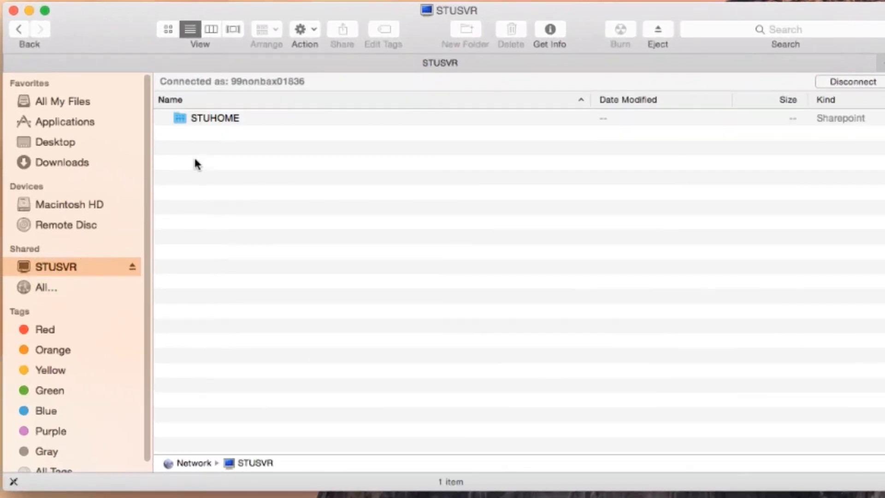
double_click(225, 116)
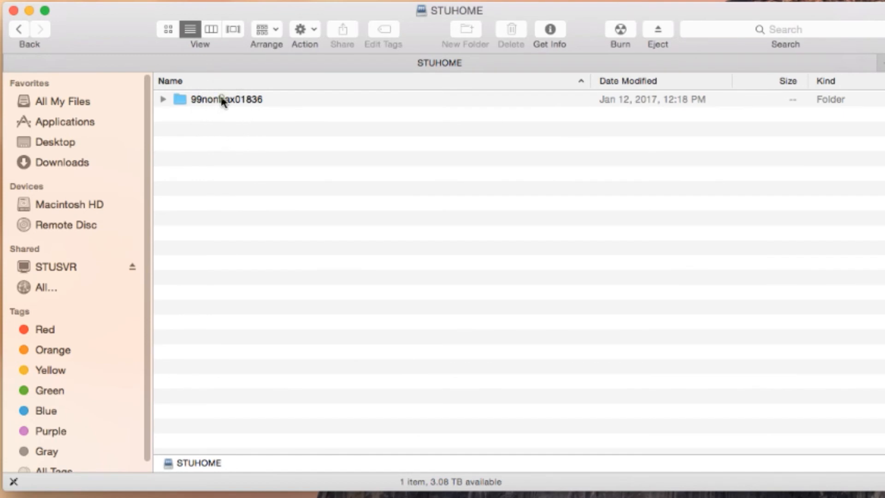
mouse_move(219, 101)
mouse_down()
mouse_move(109, 116)
mouse_move(116, 144)
mouse_move(114, 110)
mouse_up()
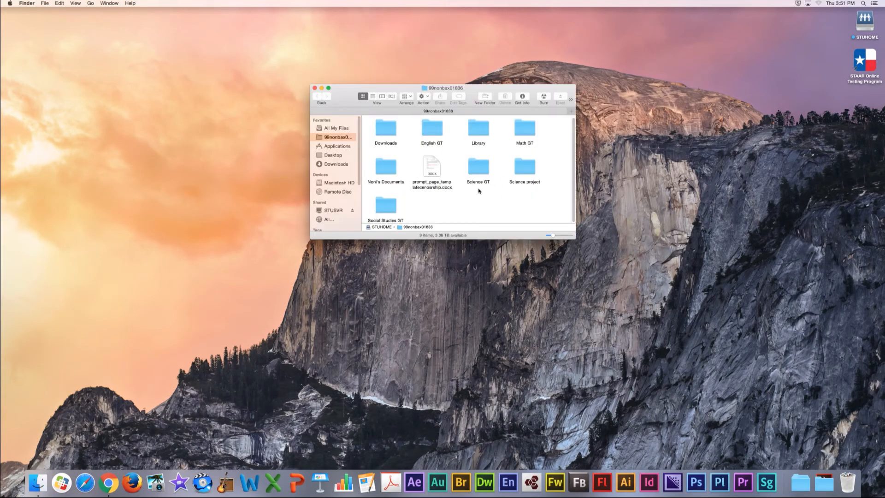
key(super+w)
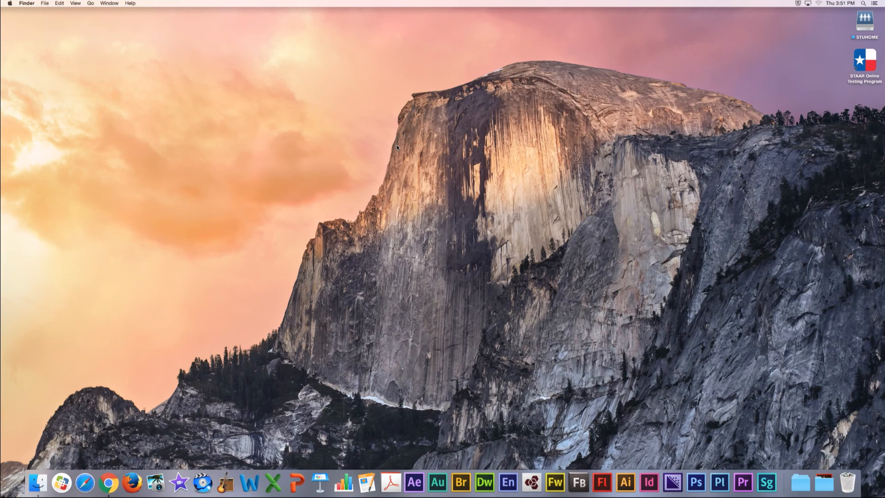